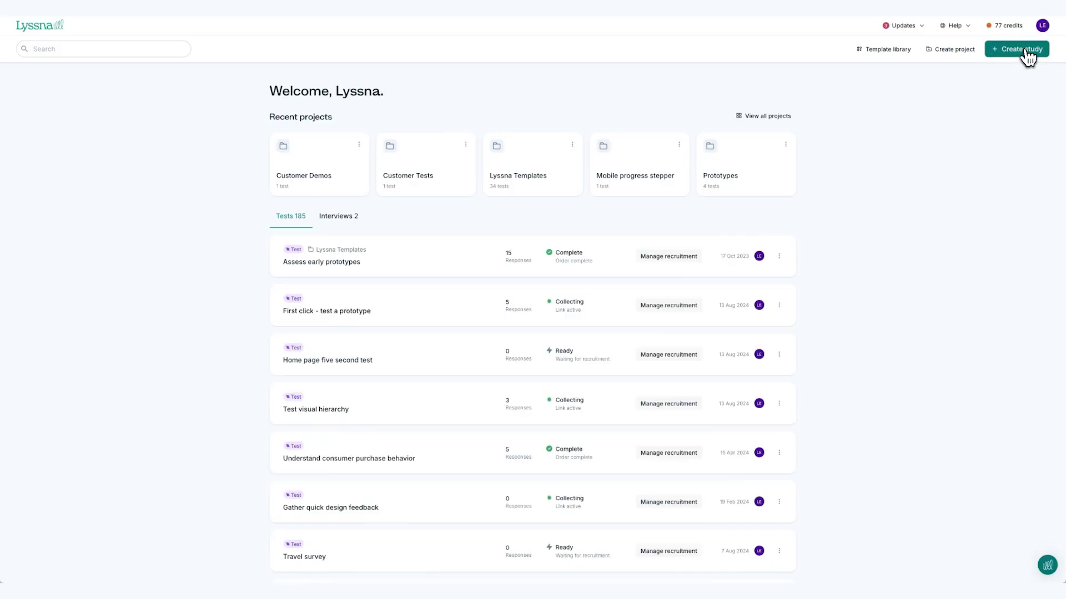
Create a new test with an Instruction section about booking a New York–London return flight
click(1027, 51)
click(999, 84)
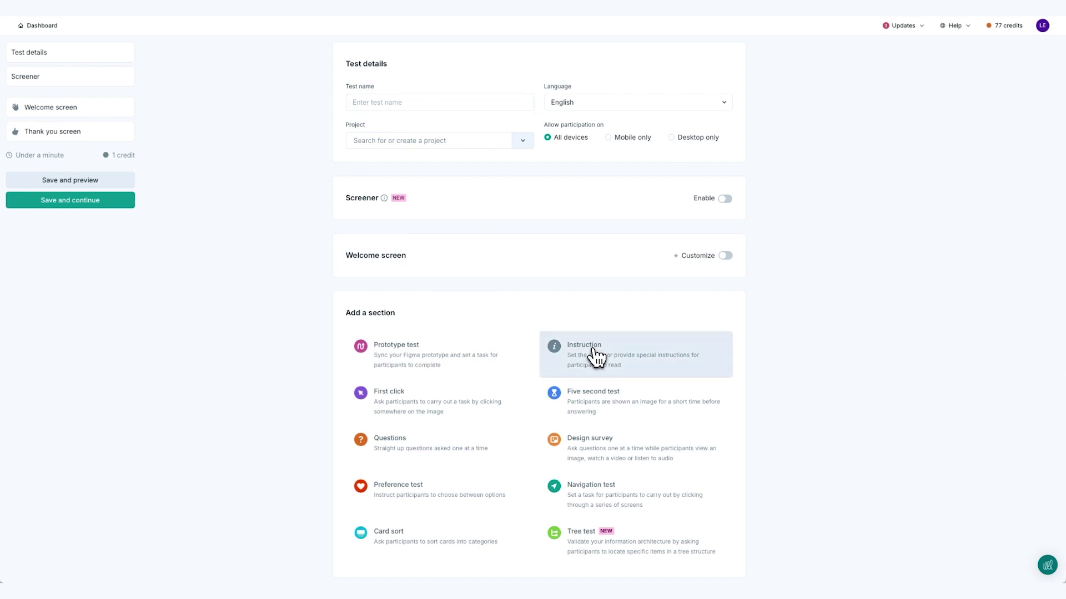
click(597, 356)
text(You're planning a vacation and need to book a return flight for two adults from New York to London. You've never used this airline's website before and want to complete the booking as quickly and efficiently as possible.)
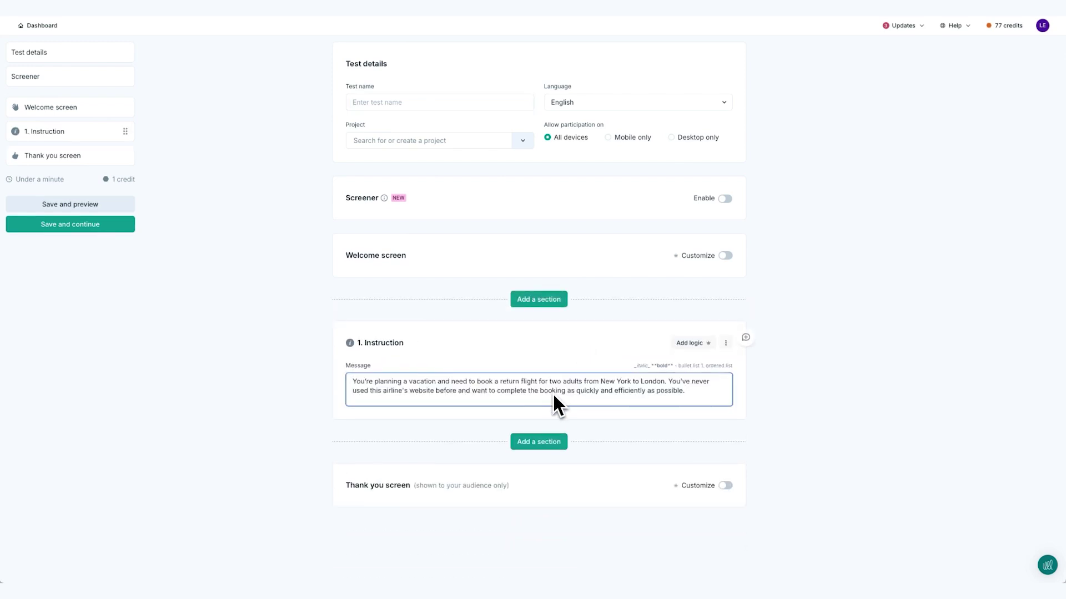
click(531, 443)
Add a Prototype test section tasked with finding a New York–London flight, February 6 to 10
scroll(536, 451, down, 3)
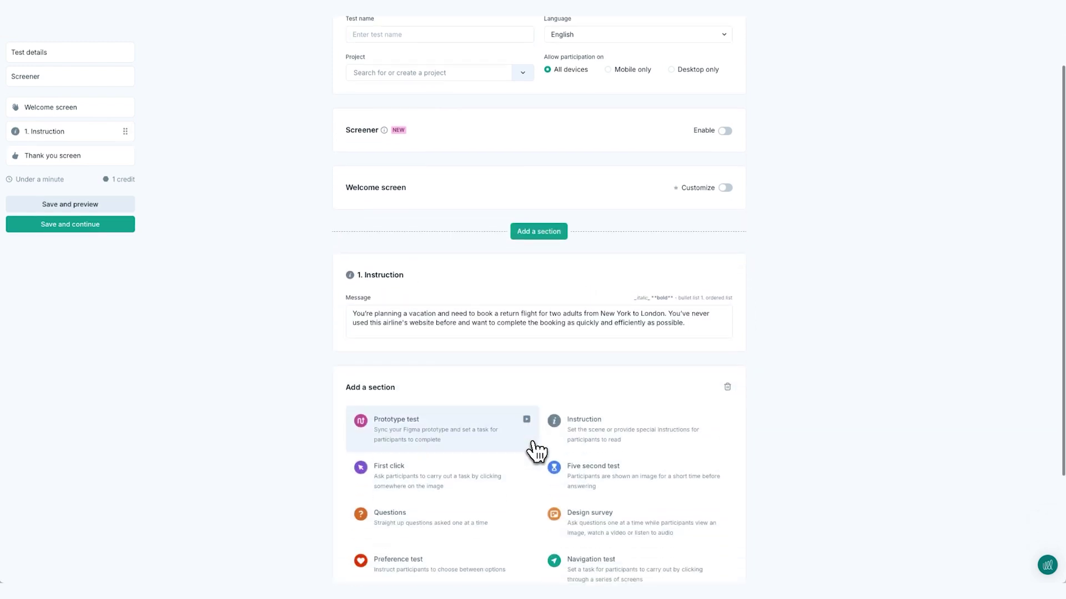
click(416, 341)
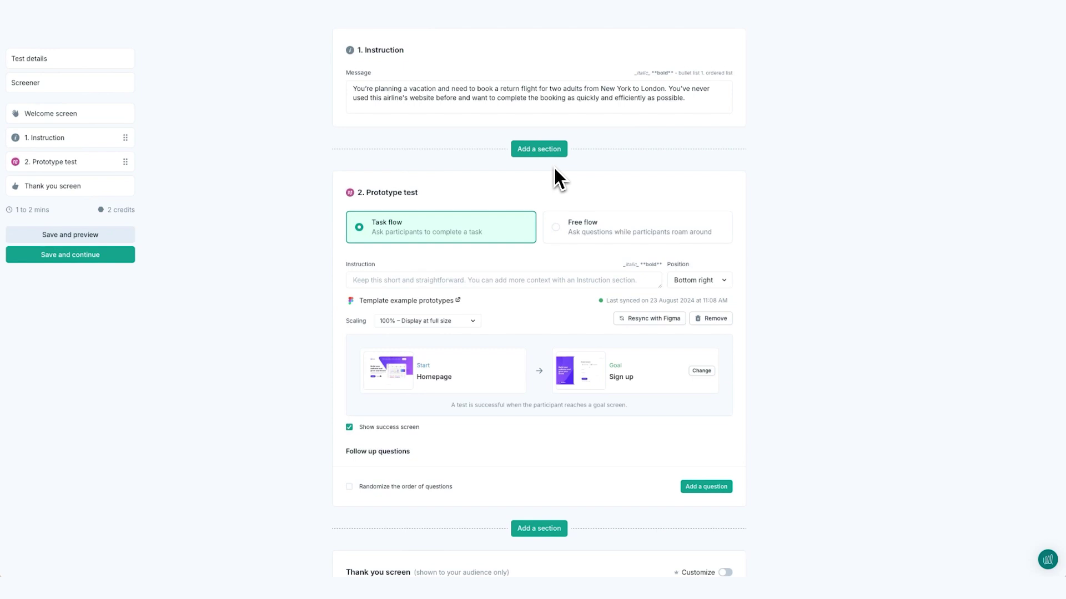
scroll(554, 169, down, 2)
click(529, 188)
text(Find a flight from New York to London that departs on February 6 and returns on February 10.)
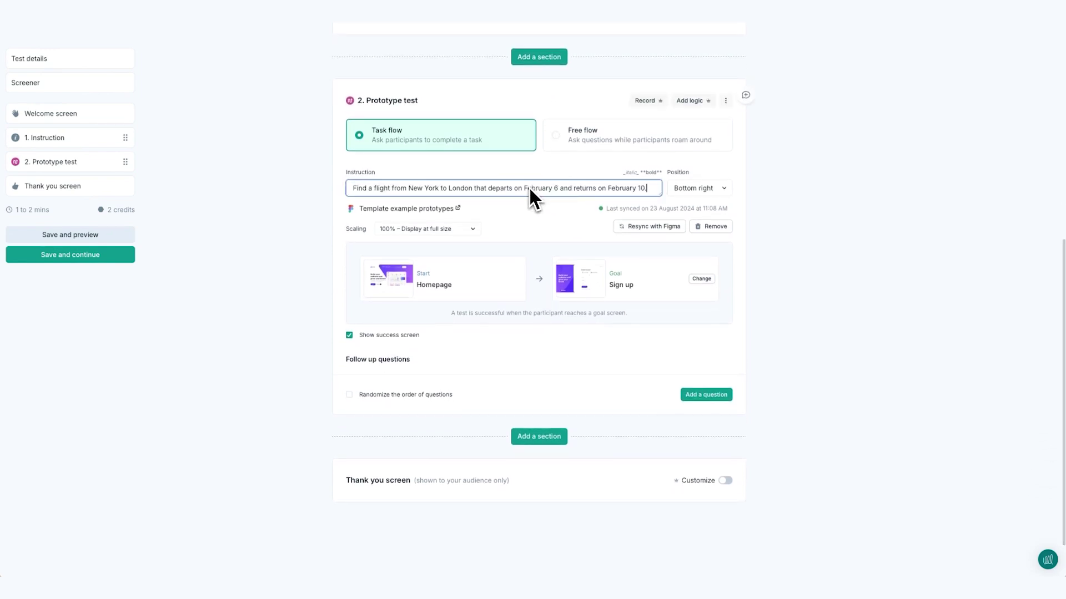
Add a linear scale follow-up question to the prototype test
scroll(528, 185, down, 1)
click(706, 338)
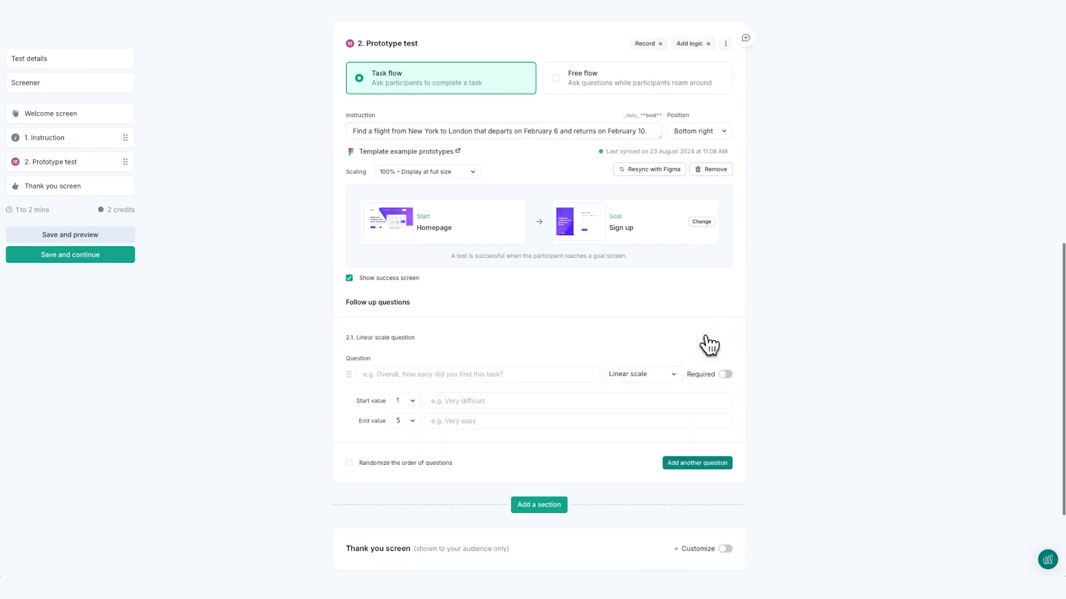
click(548, 374)
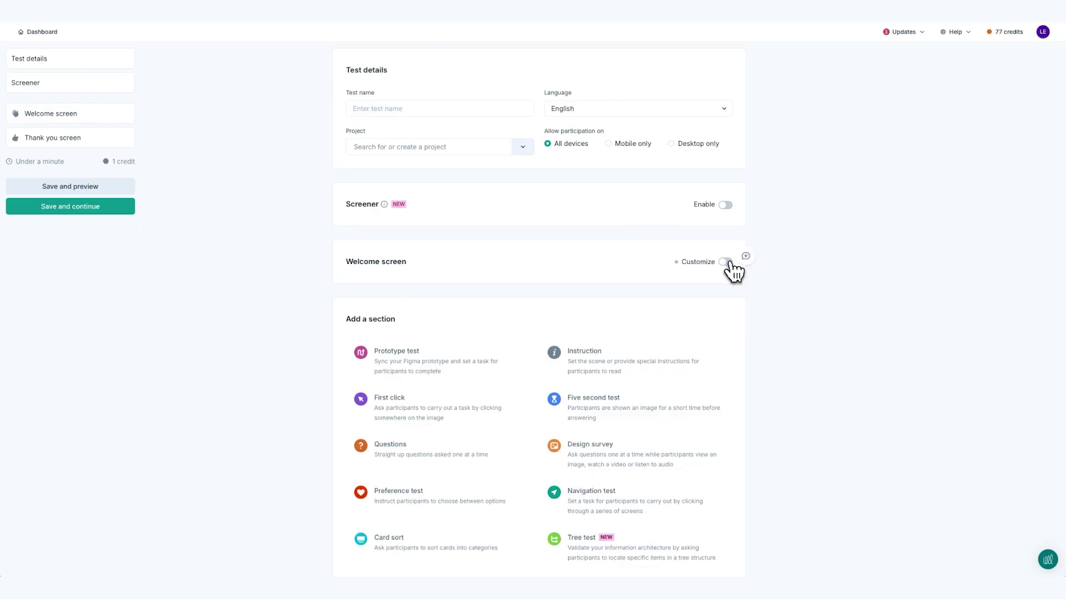
Customize the welcome screen and add an Instruction section for the personal-finance scenario
click(726, 261)
scroll(730, 263, down, 2)
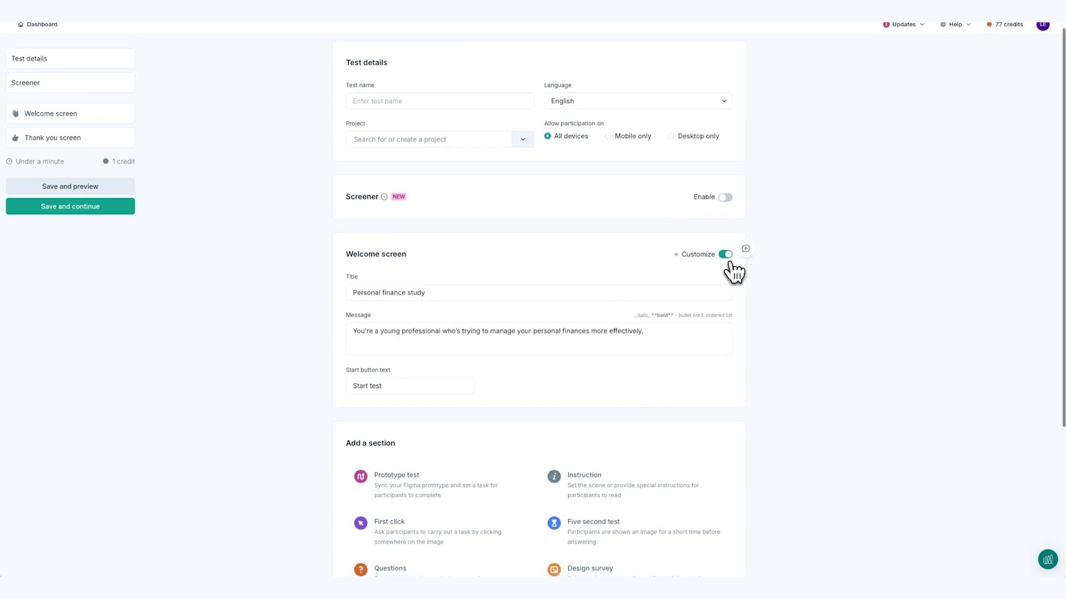
scroll(734, 272, down, 2)
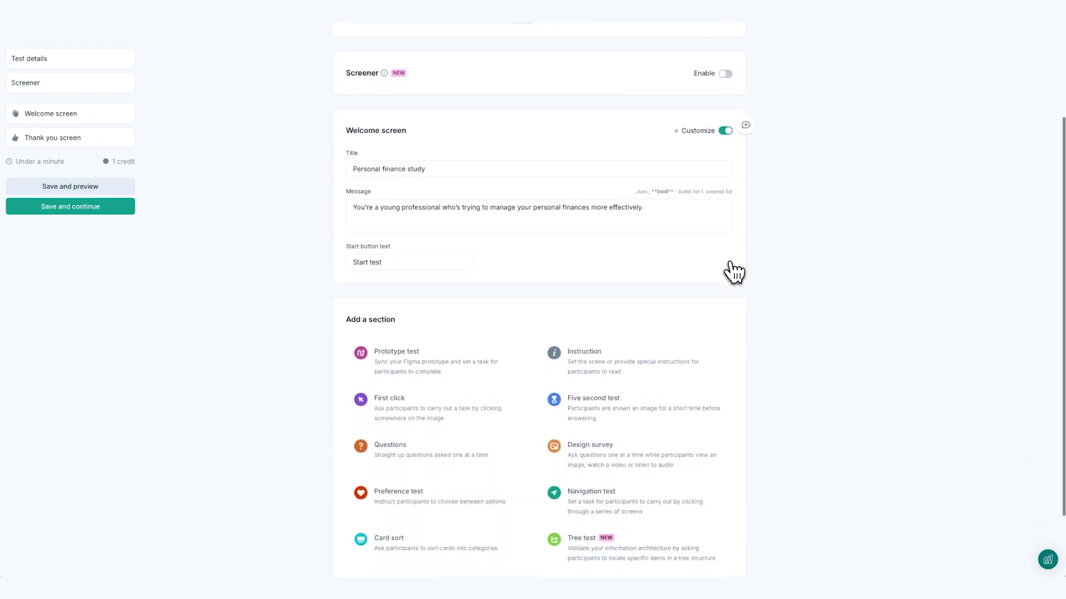
click(616, 354)
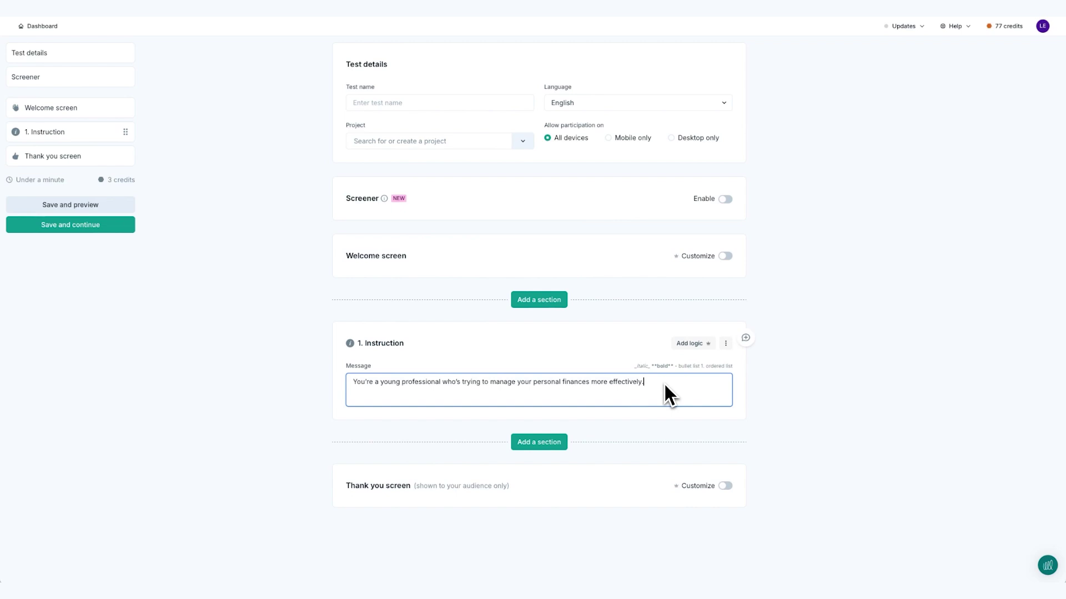
Append a paragraph about budgeting a Japan trip in the finance app to the instruction message
key(Return)
text(You’ve recently started using a personal finance app to track your monthly expenses and set savings goals. You’re planning an upcoming vacation to Japan and want to make sure you stay within budget. You’ve decided to use the app to make a detailed budget for your trip. It will include costs for flights, hotels, food, and activities.)
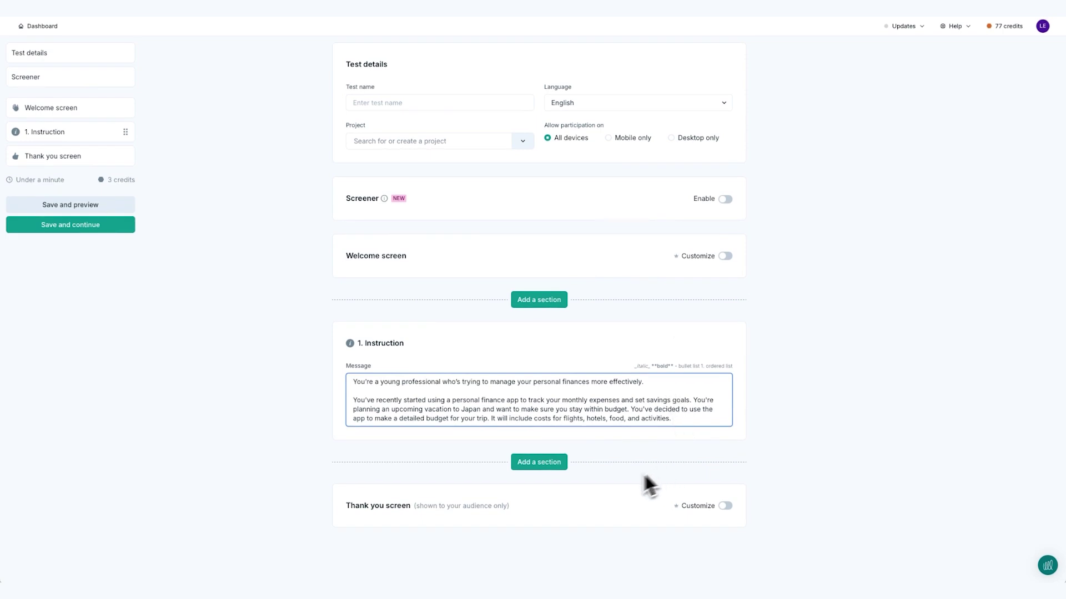
click(550, 465)
scroll(545, 467, down, 3)
scroll(544, 468, down, 2)
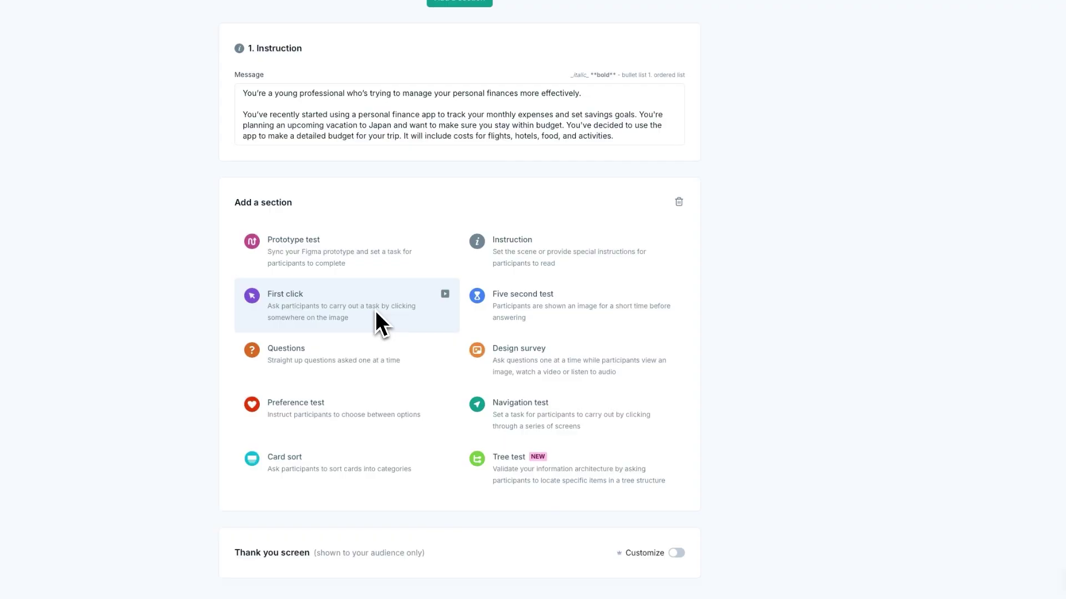
Add a First click section with Finance-app.png uploaded as its design image
click(376, 312)
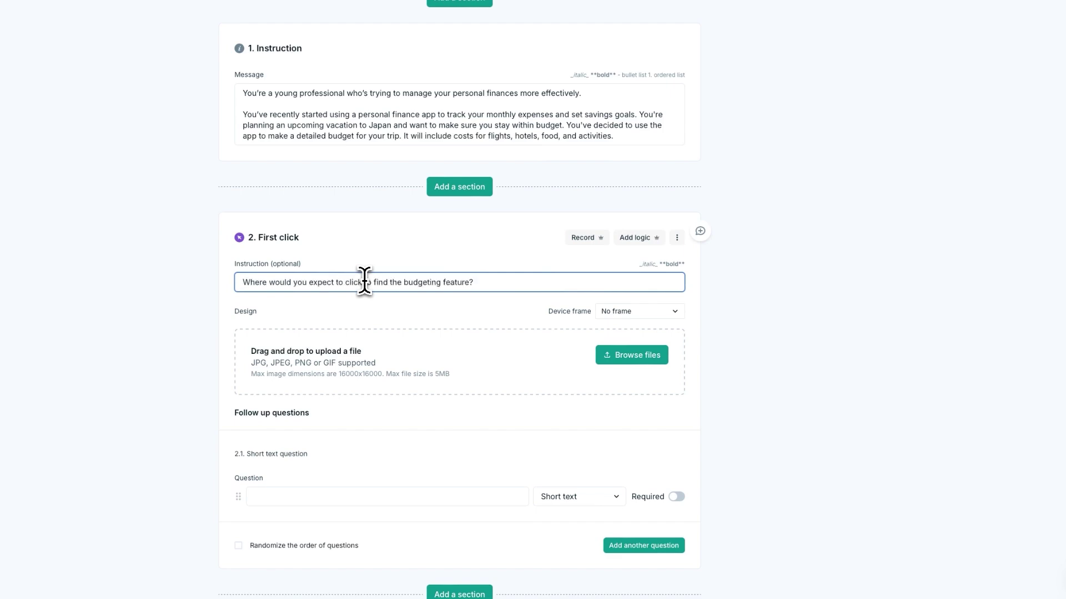
drag(1063, 555, 476, 374)
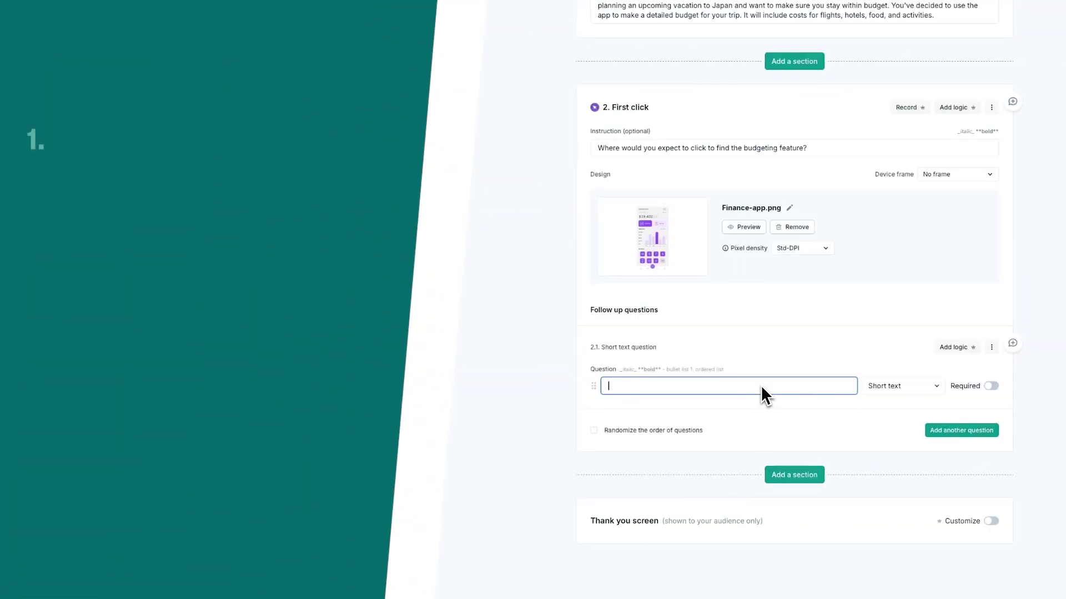
Add the why-that-area follow-up question as a Long text question
text(Why did you choose to click on that area?)
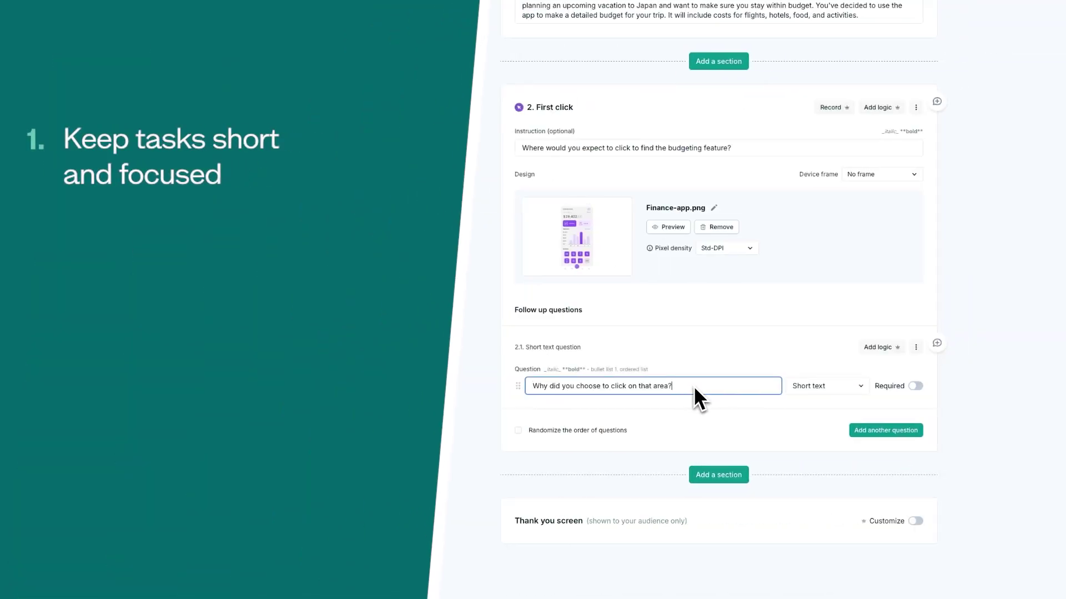
click(858, 387)
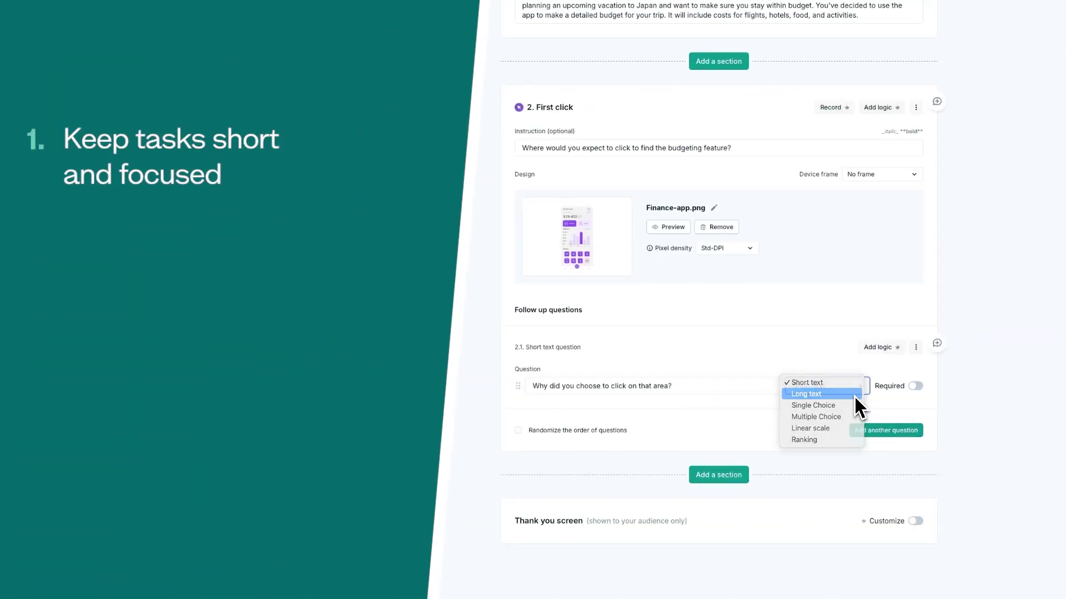
click(854, 396)
Add single-choice question 'Were there any other areas you considered clicking on' with first choice Yes
click(906, 432)
text(Were there any ot)
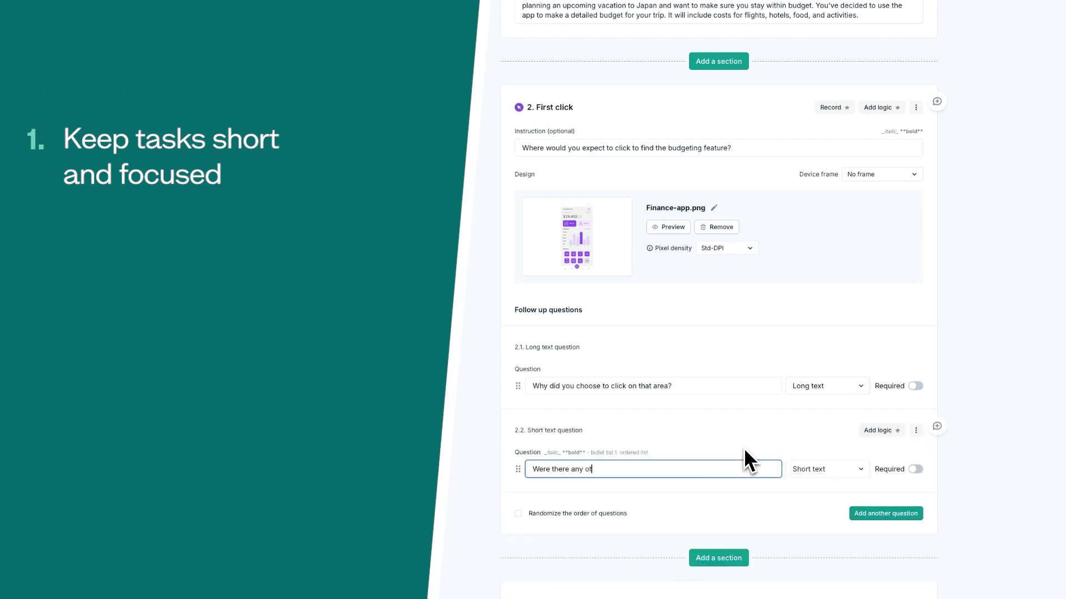
text(her areas you considered clicking on?)
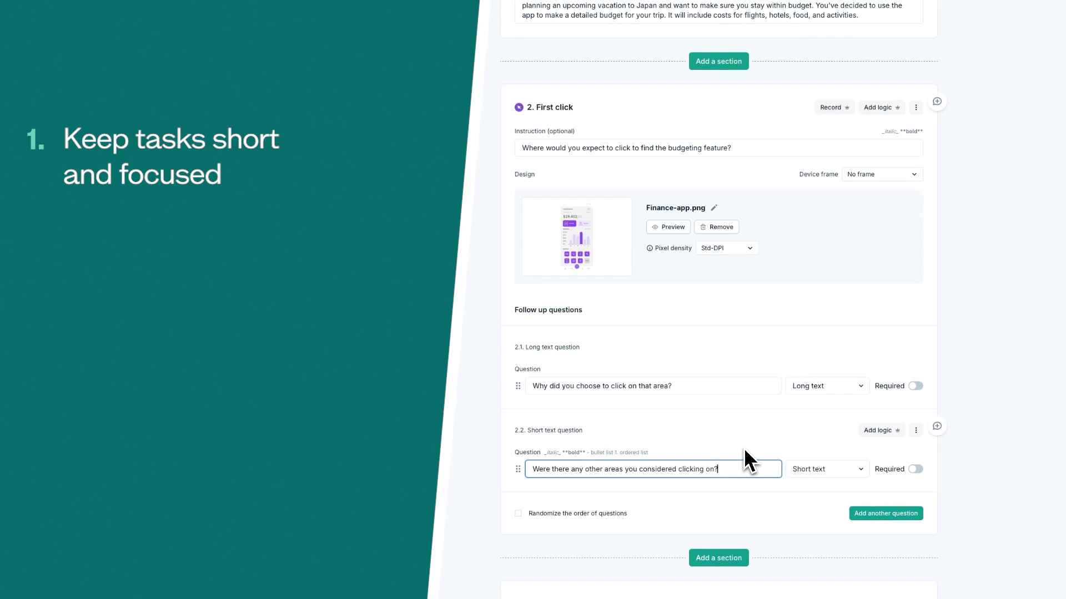
click(815, 469)
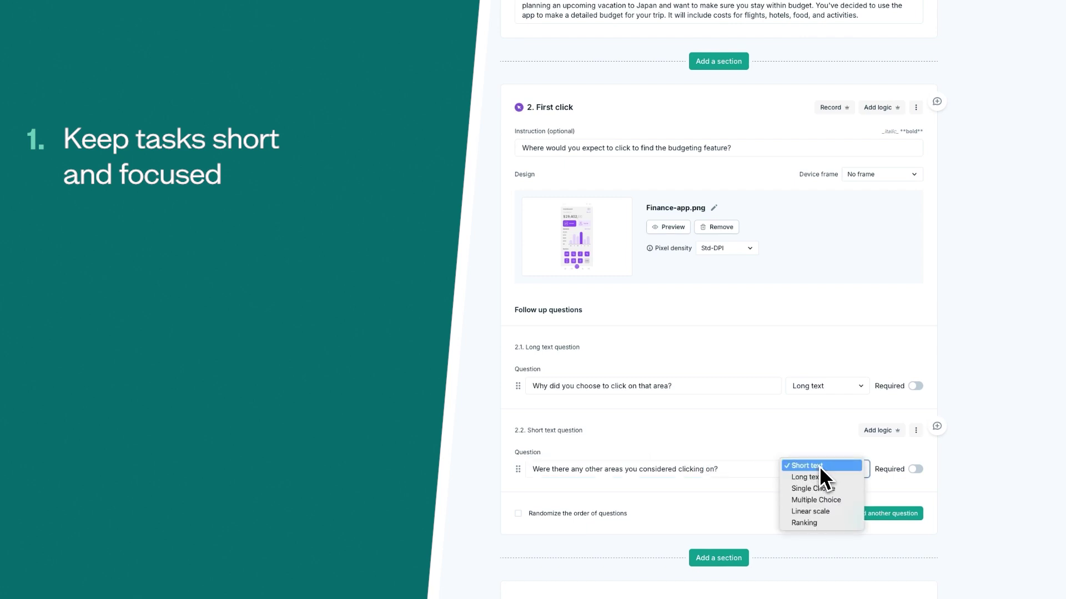
click(821, 489)
click(636, 510)
text(Yes)
click(630, 532)
Enter No as the second choice and set the prototype task to booking a Sydney–Rome return flight in June
text(No)
scroll(846, 477, down, 2)
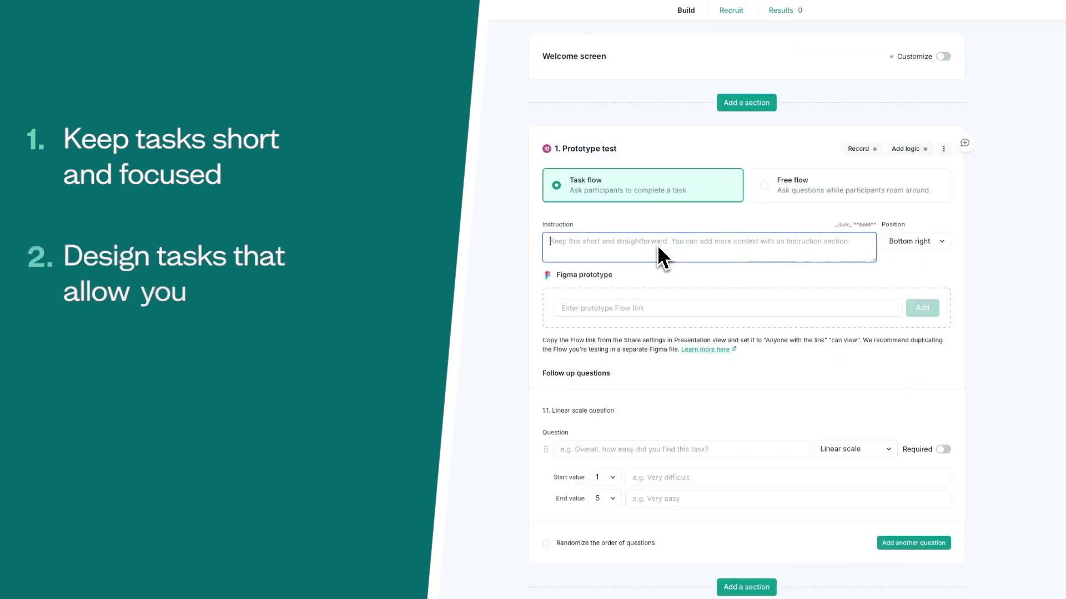
text(Find an)
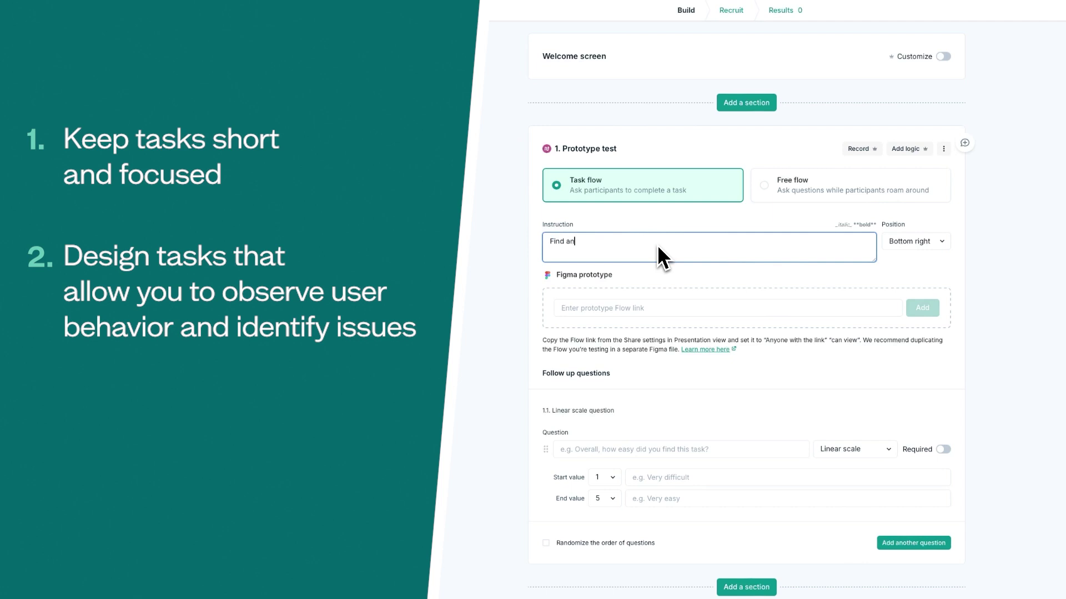
text(d book a return flight from Sydney to Rome in June)
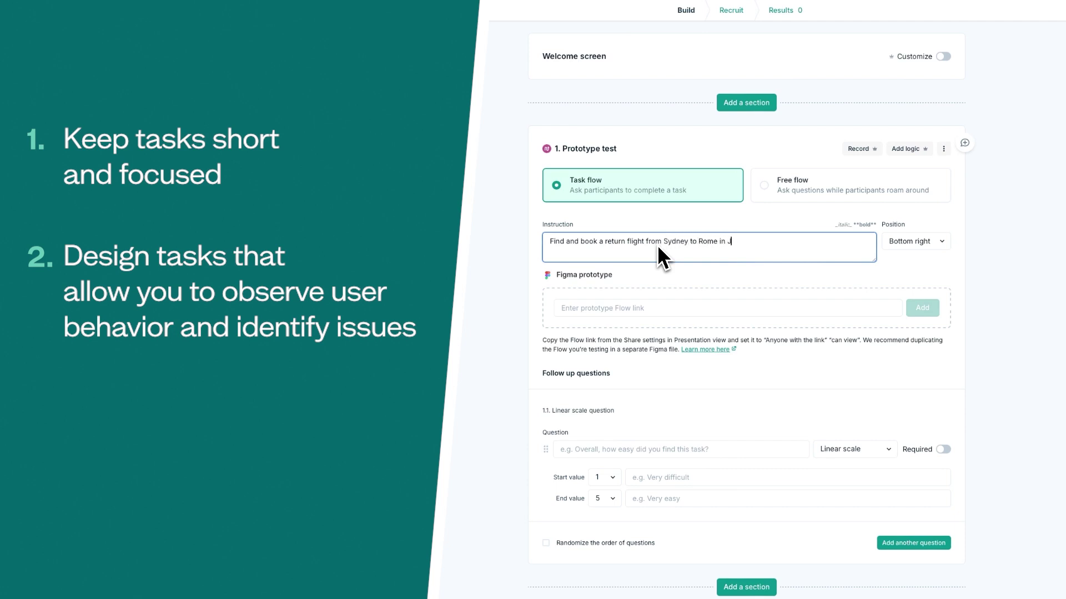